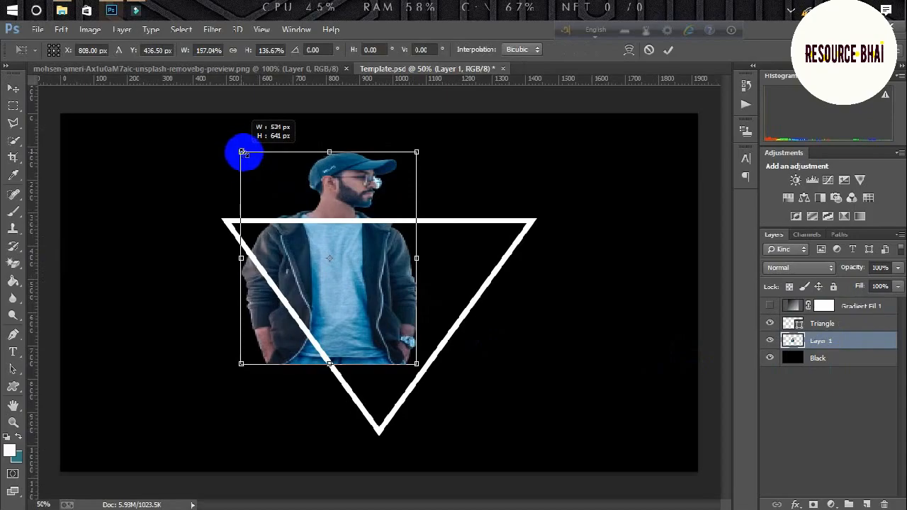
Enlarge the man on Layer 1, flip him horizontally to face left, nudge him right, and commit.
left_click_drag(418, 365, 489, 443)
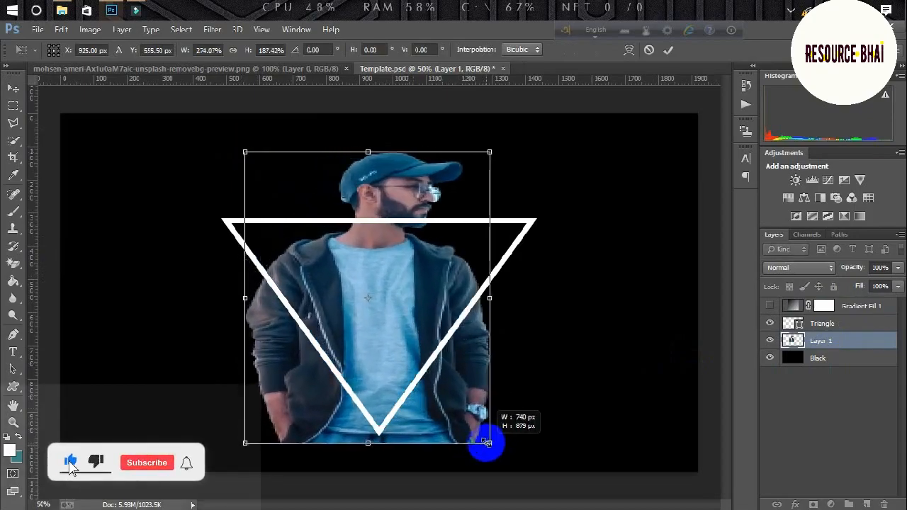
right_click(399, 290)
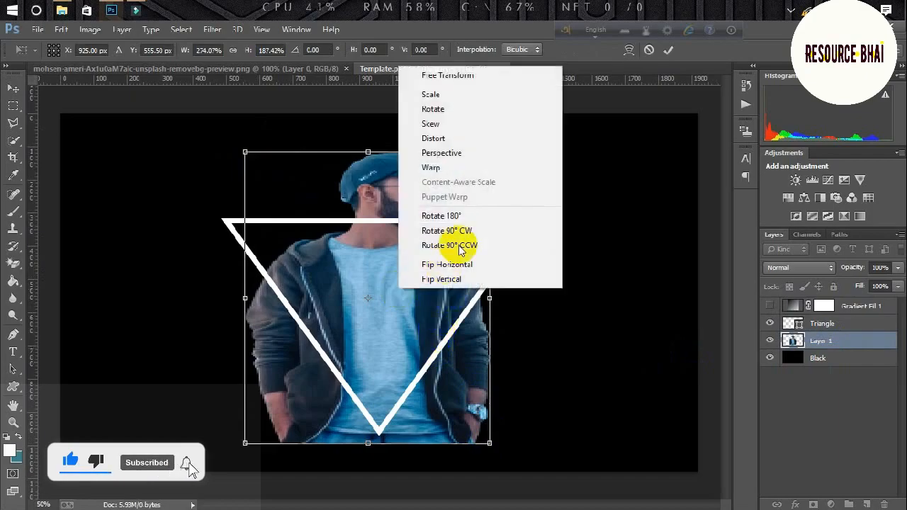
left_click(454, 264)
left_click_drag(408, 297, 427, 297)
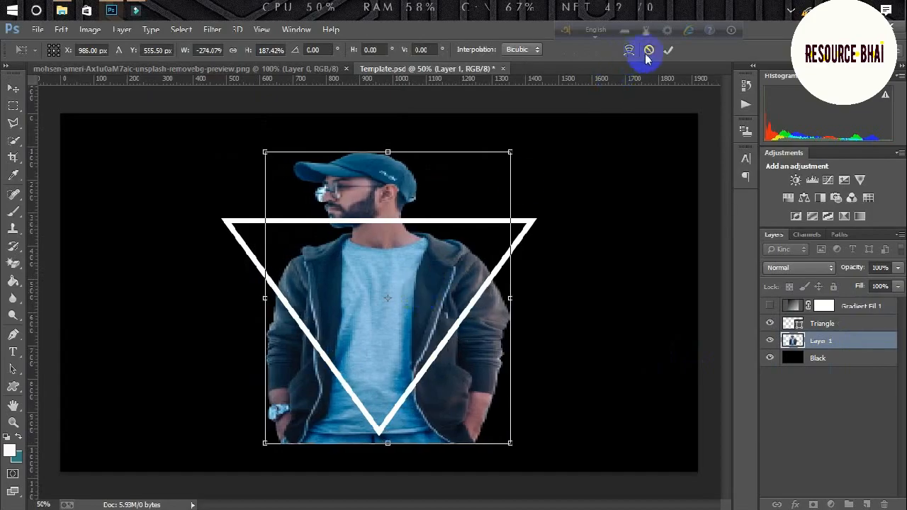
left_click(667, 52)
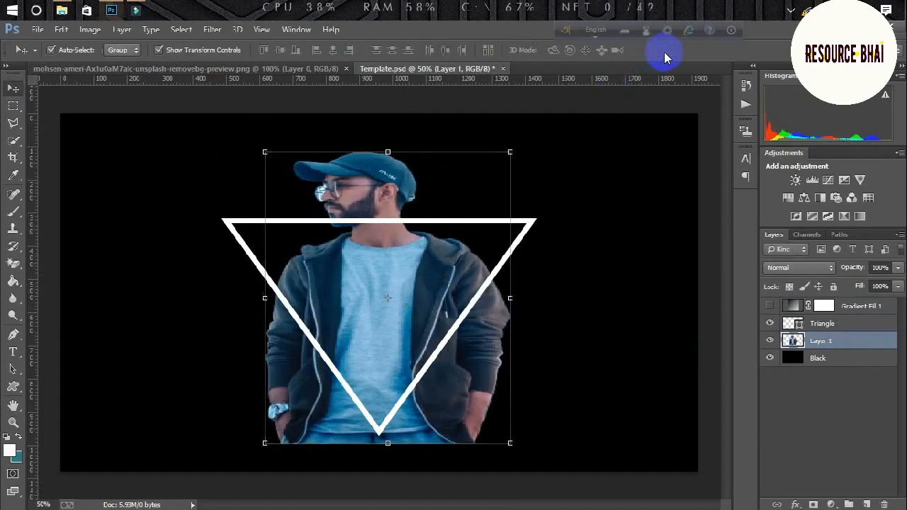
left_click(212, 55)
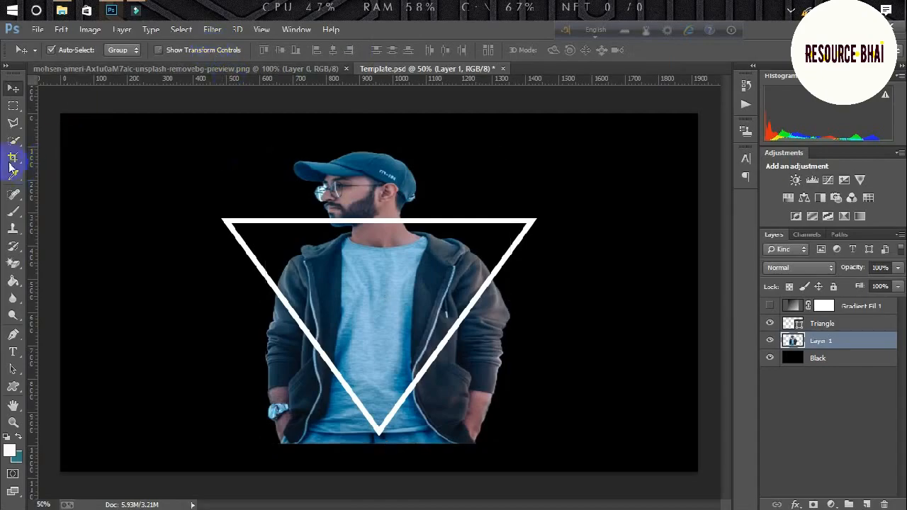
Outline the area outside the triangle's lower sides with the Pen tool and make a feathered selection.
left_click(13, 337)
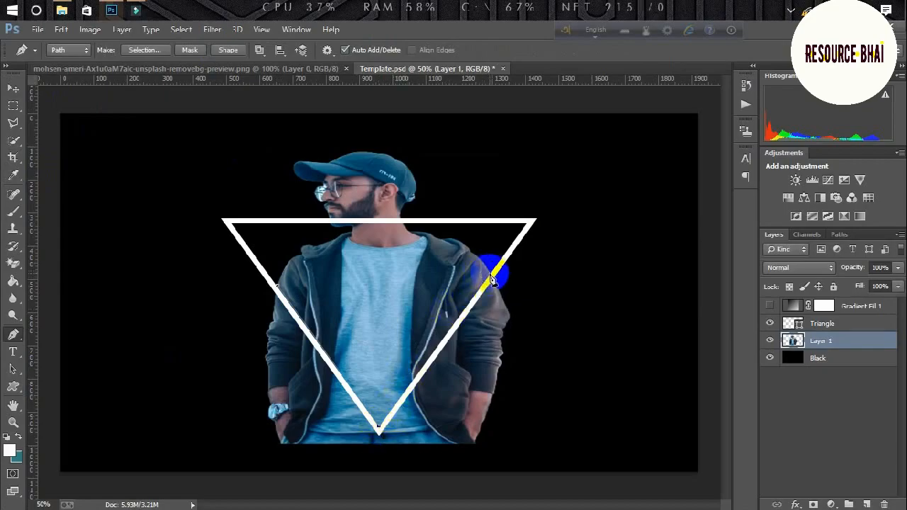
left_click(671, 288)
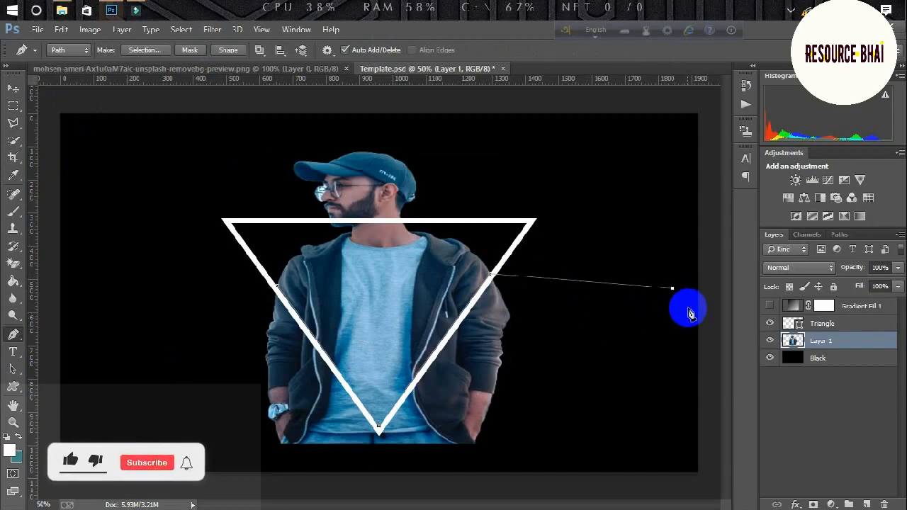
left_click(694, 472)
left_click(405, 481)
left_click(204, 447)
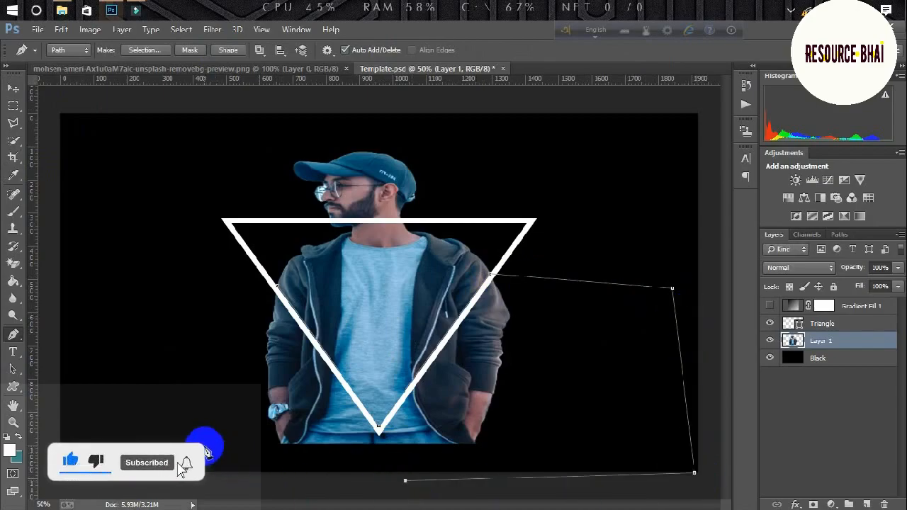
left_click(130, 302)
left_click(190, 284)
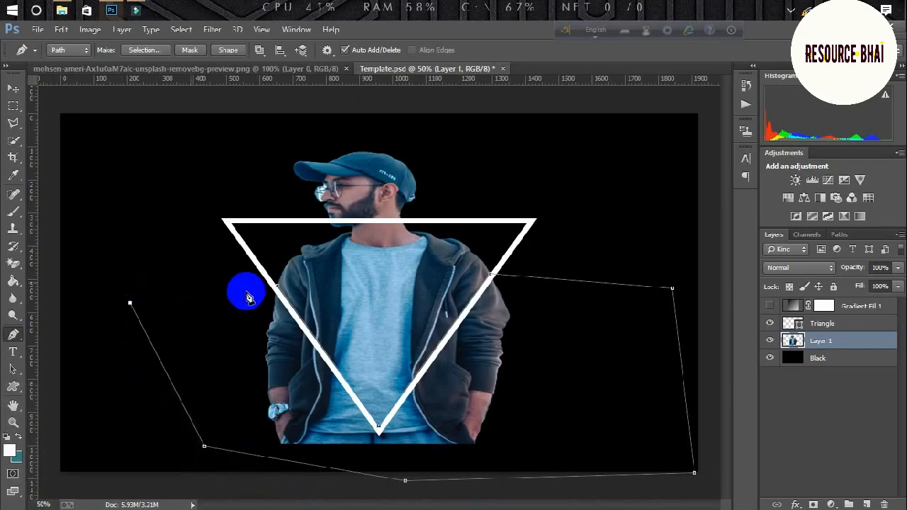
right_click(278, 292)
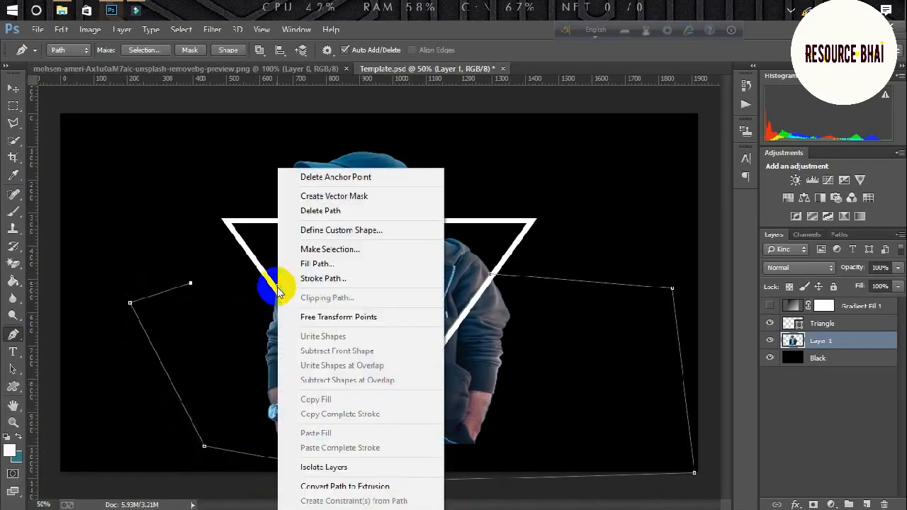
left_click(306, 188)
left_click(523, 142)
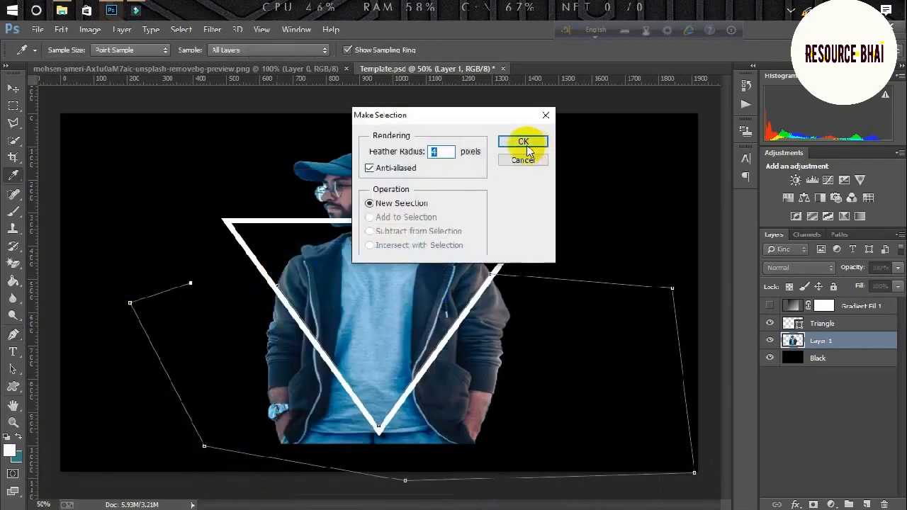
Cut the selected body parts to Layer 2 via Layer via Cut, then delete Layer 2.
left_click(13, 108)
right_click(232, 326)
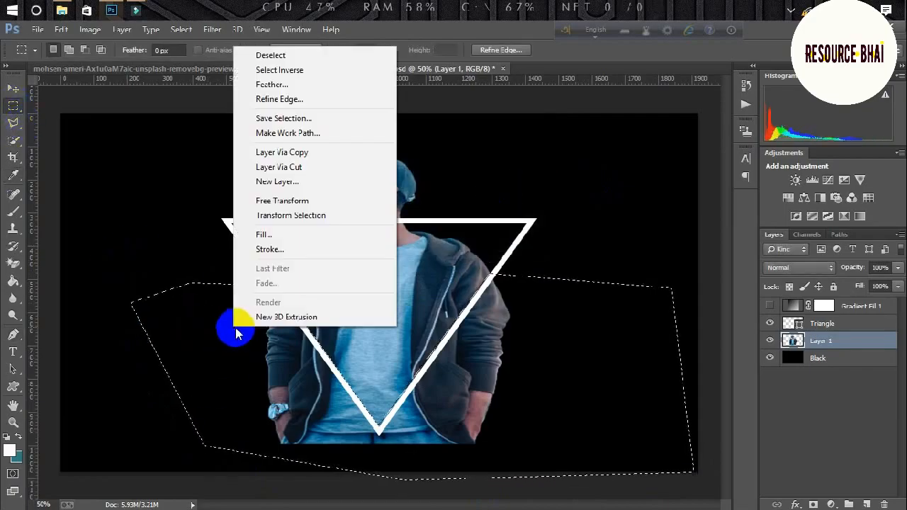
left_click(308, 169)
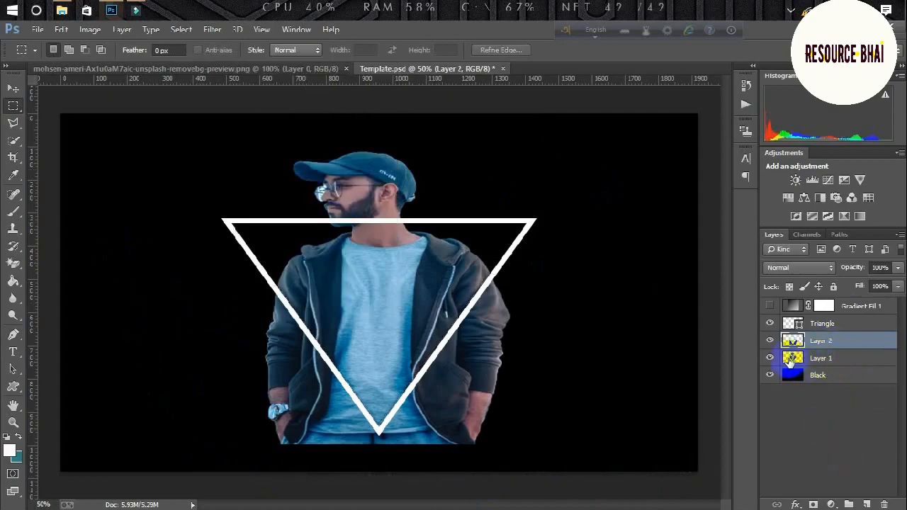
right_click(830, 343)
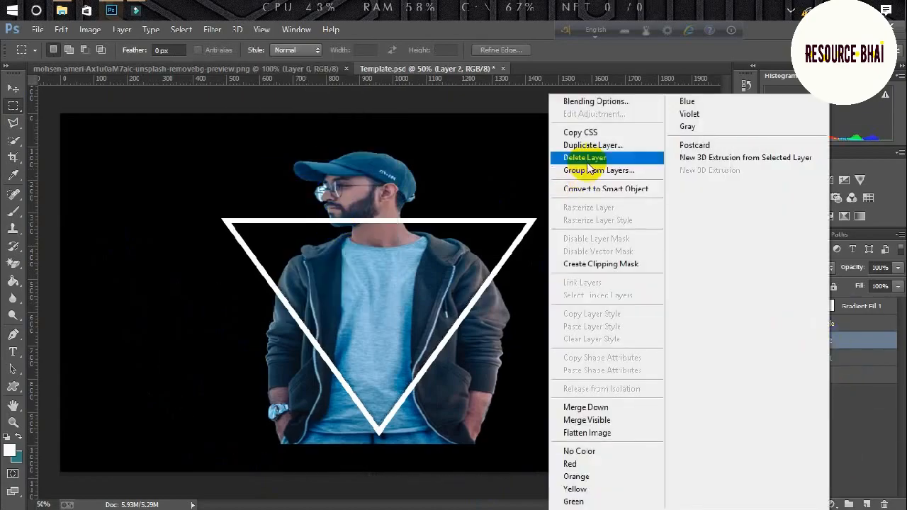
left_click(575, 99)
left_click(428, 212)
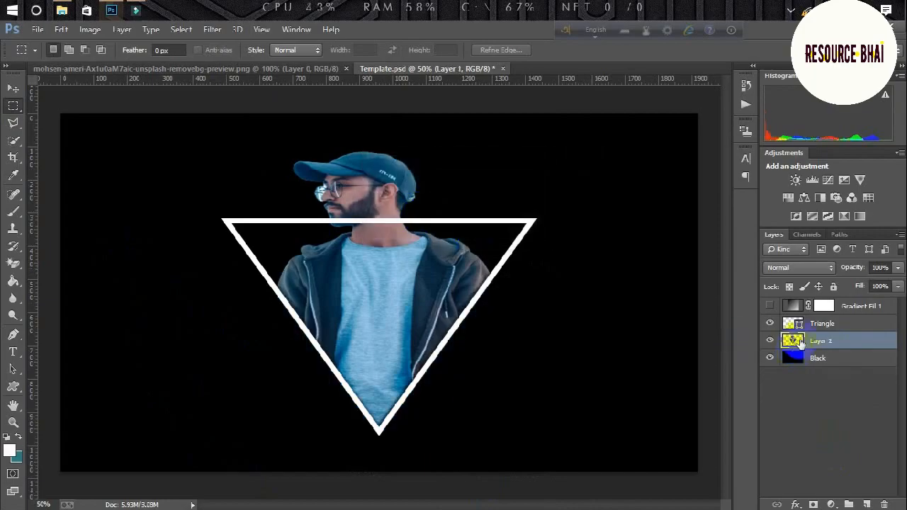
Move Layer 1 above Triangle and clip the visible Gradient Fill 1 to the man.
left_click_drag(824, 344, 828, 315)
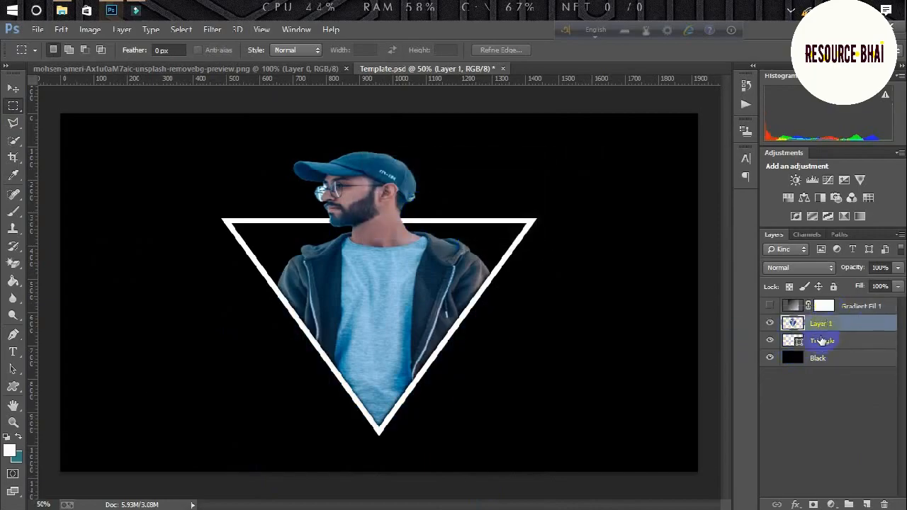
left_click(773, 305)
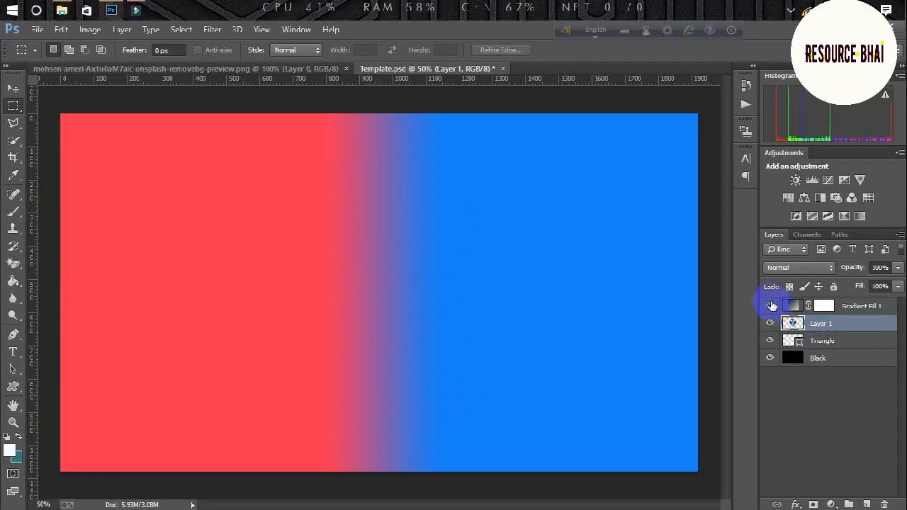
left_click(850, 307)
right_click(850, 306)
left_click(649, 265)
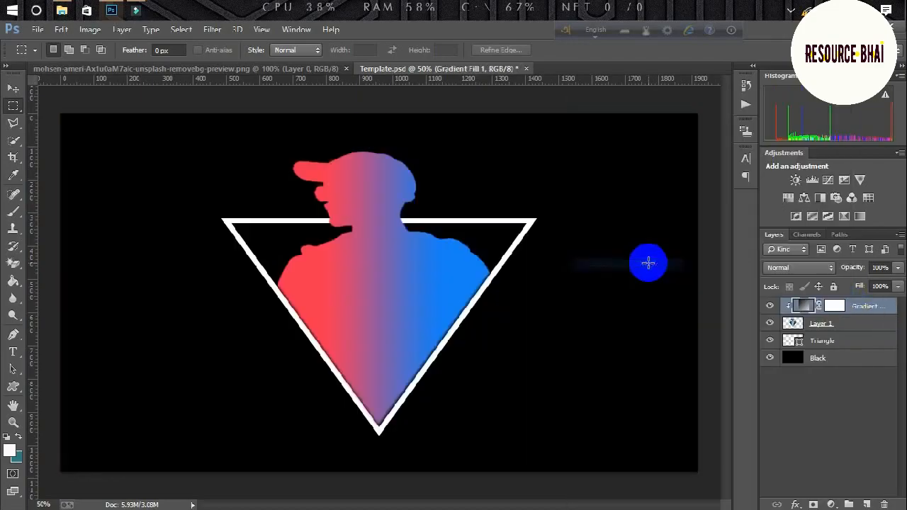
Set the gradient's blend mode to Soft Light and hide the Black background layer.
left_click(795, 267)
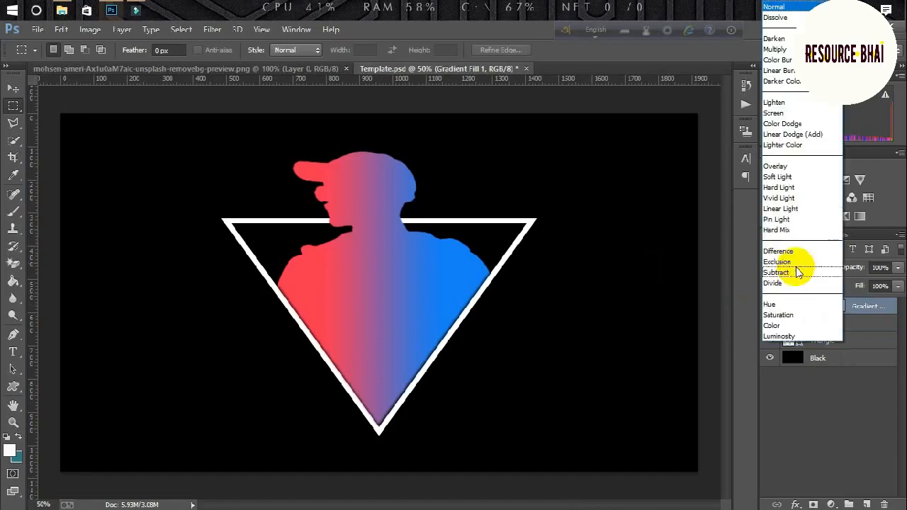
left_click(777, 177)
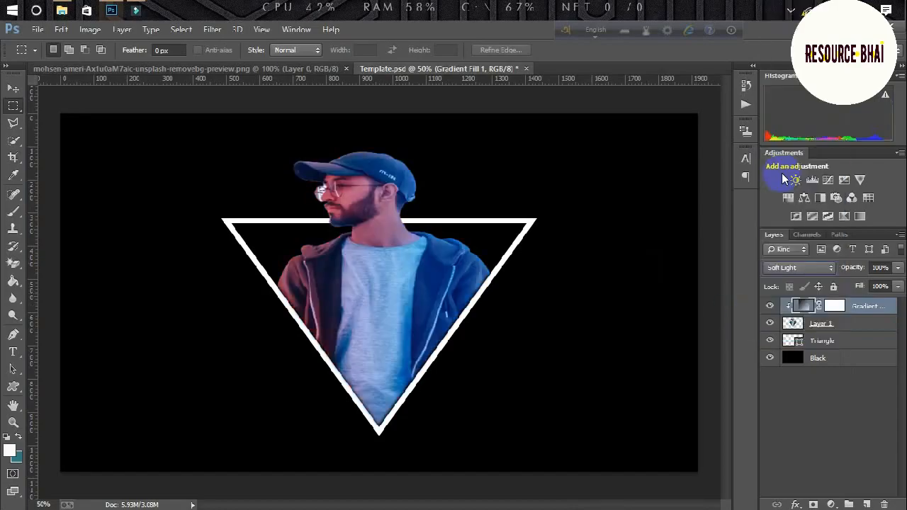
left_click(769, 359)
Hide the Triangle layer and save the transparent man as PNG named 'image'.
left_click(772, 341)
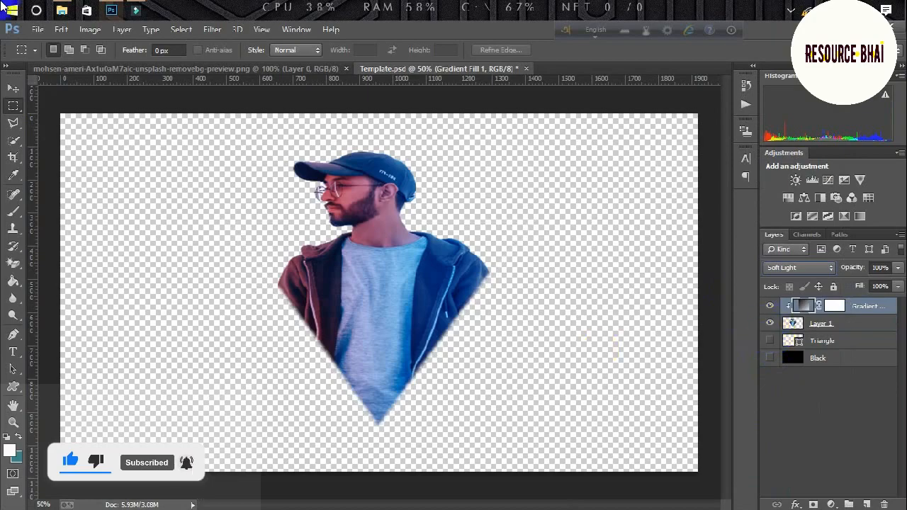
left_click(37, 29)
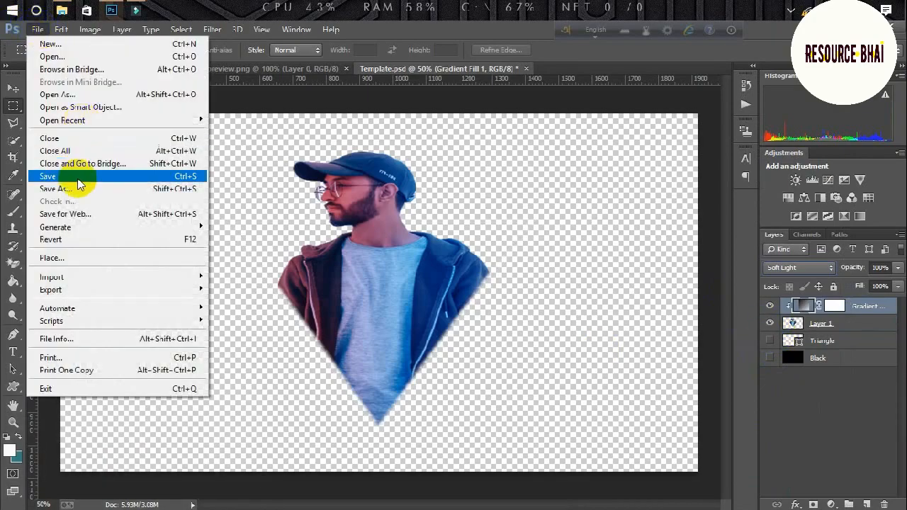
left_click(73, 186)
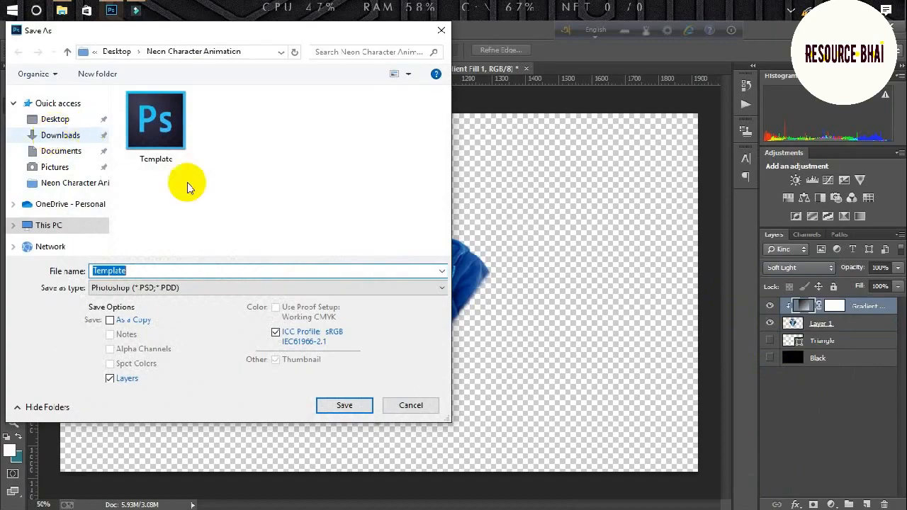
left_click(211, 287)
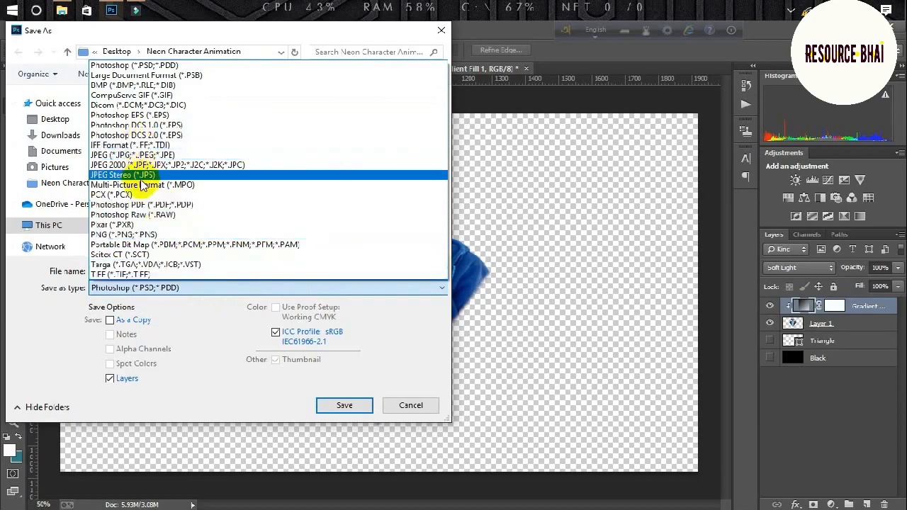
left_click(147, 235)
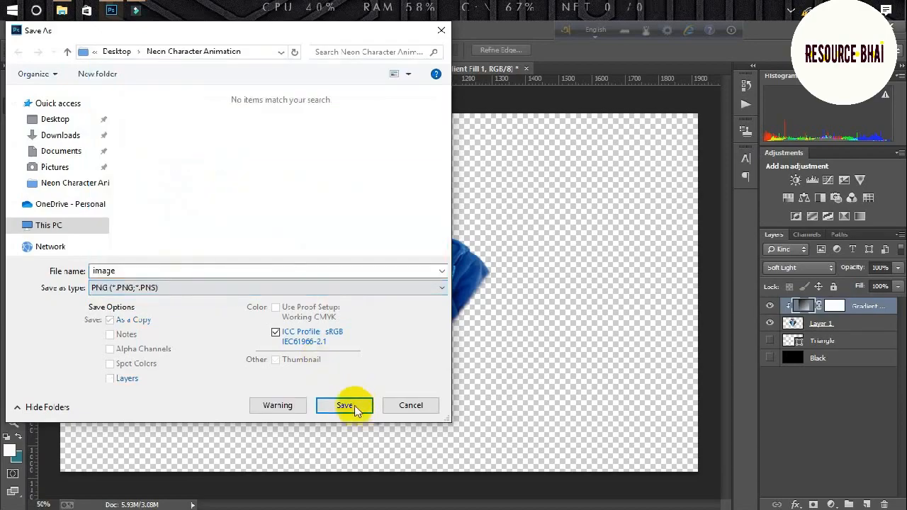
left_click(344, 405)
left_click(499, 177)
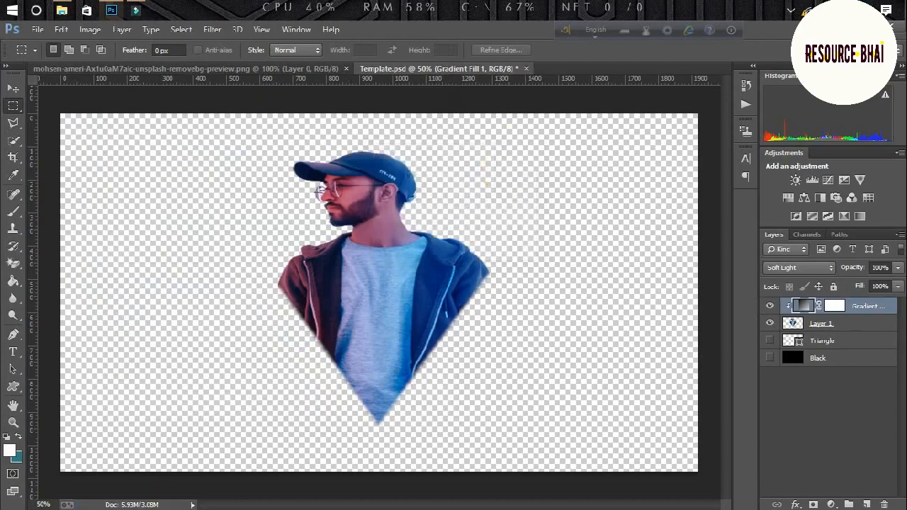
Minimize Photoshop and check image.png beside Template and Animation in the folder.
left_click(851, 26)
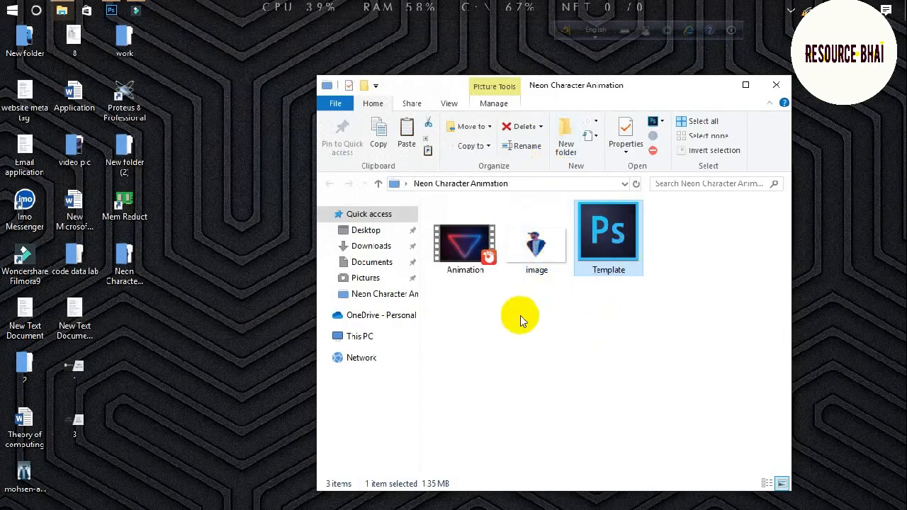
left_click_drag(476, 309, 687, 216)
left_click(496, 352)
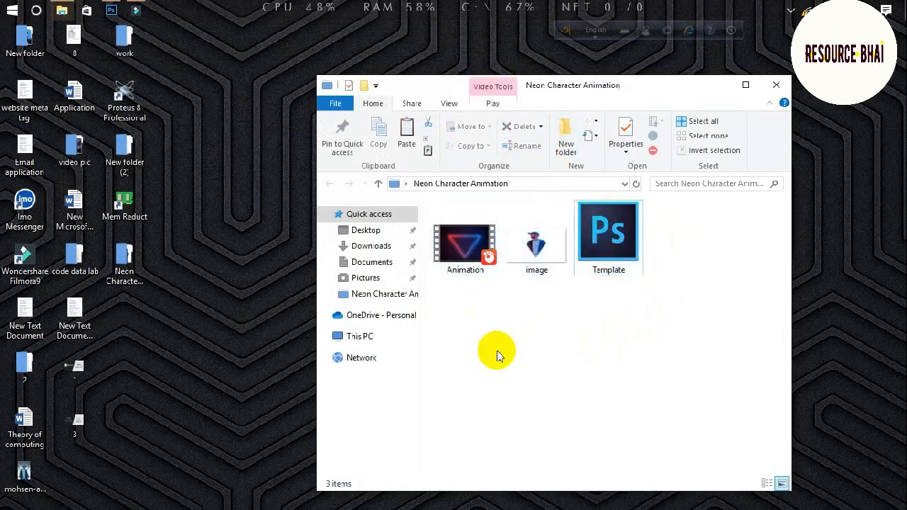
In Filmora9, delete the old image from the media library and its timeline clip.
left_click(135, 10)
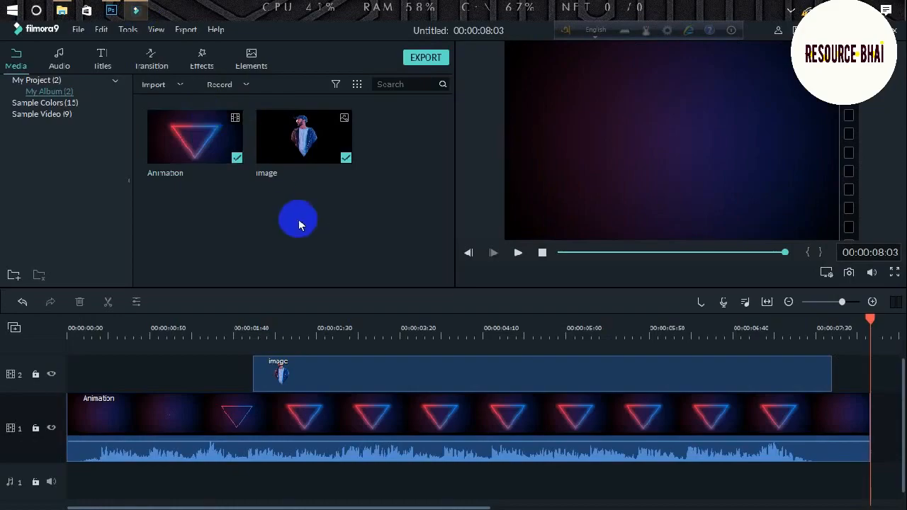
right_click(323, 148)
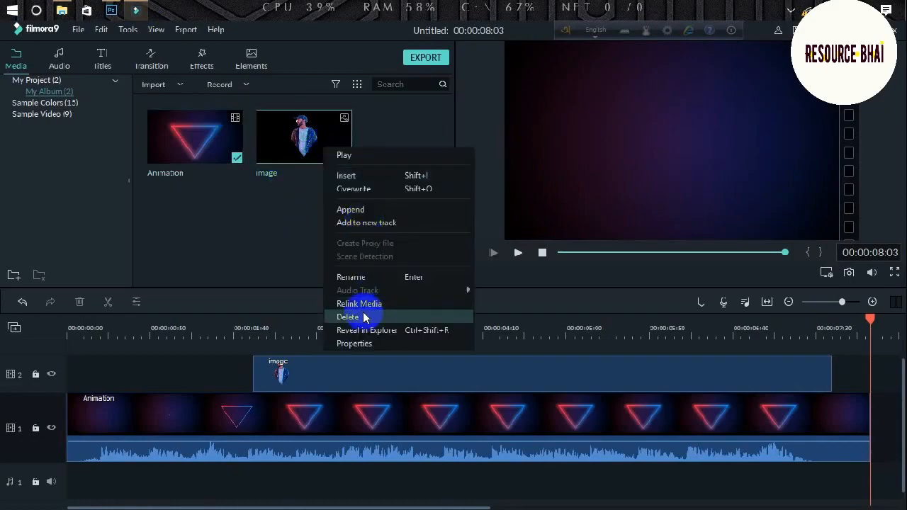
left_click(363, 317)
left_click(530, 314)
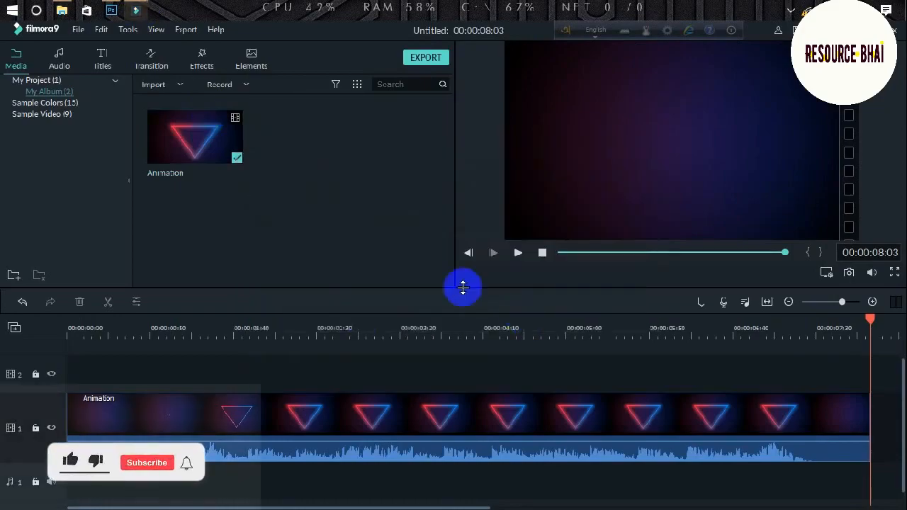
Import the newly exported image file into the media library.
left_click(177, 85)
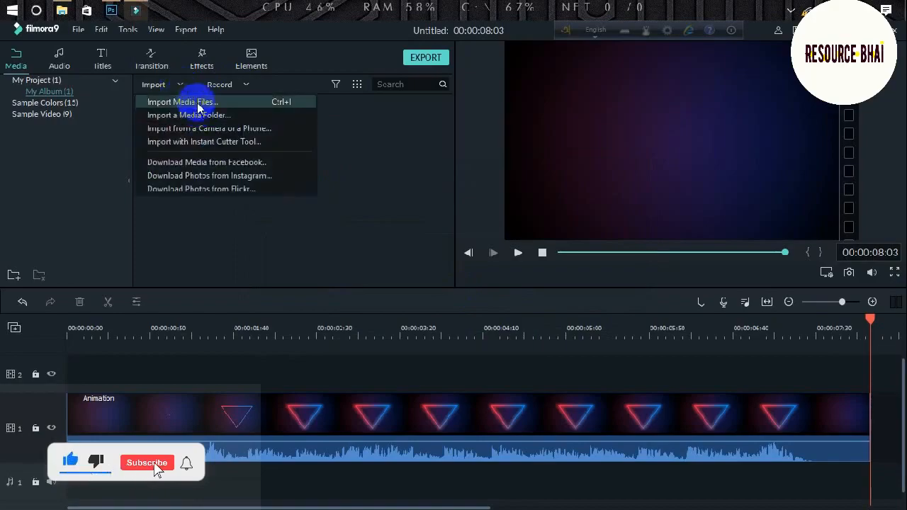
left_click(202, 104)
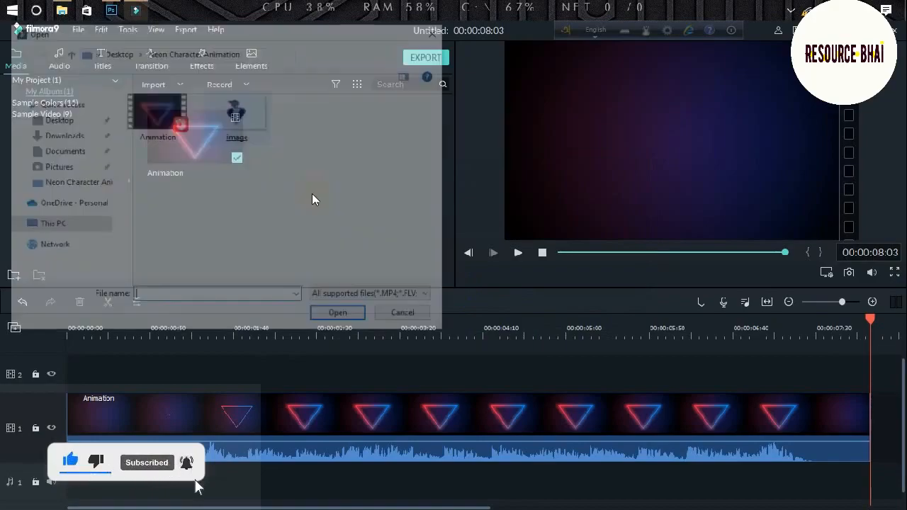
double_click(239, 106)
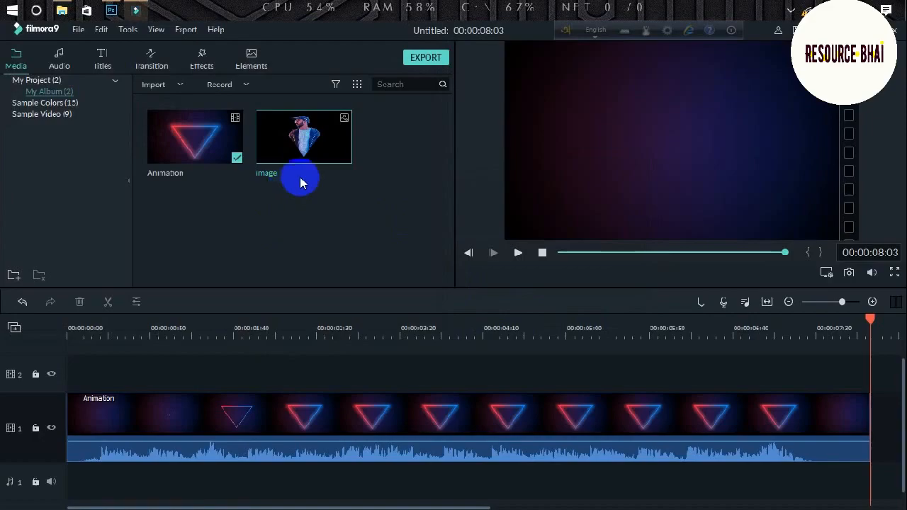
Place the image on track 2 starting near 00:00:01:57.
scroll(350, 352, "up", 1)
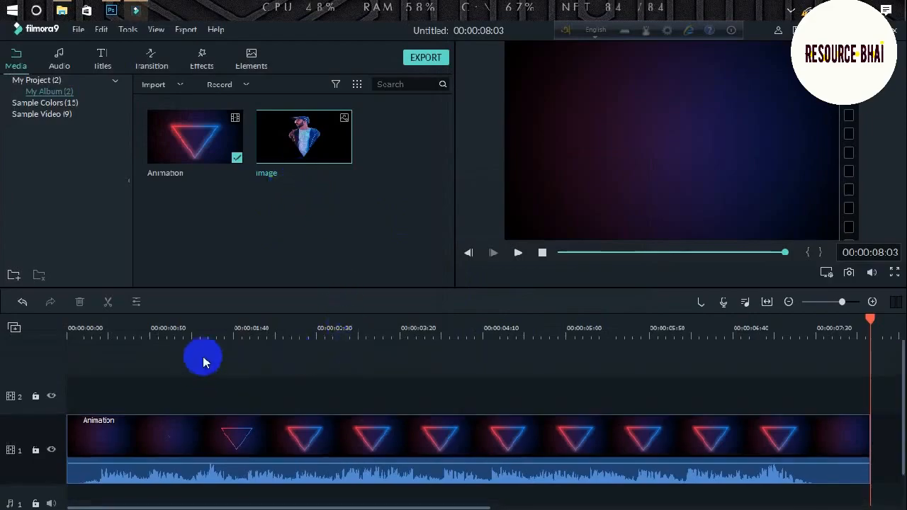
left_click(217, 330)
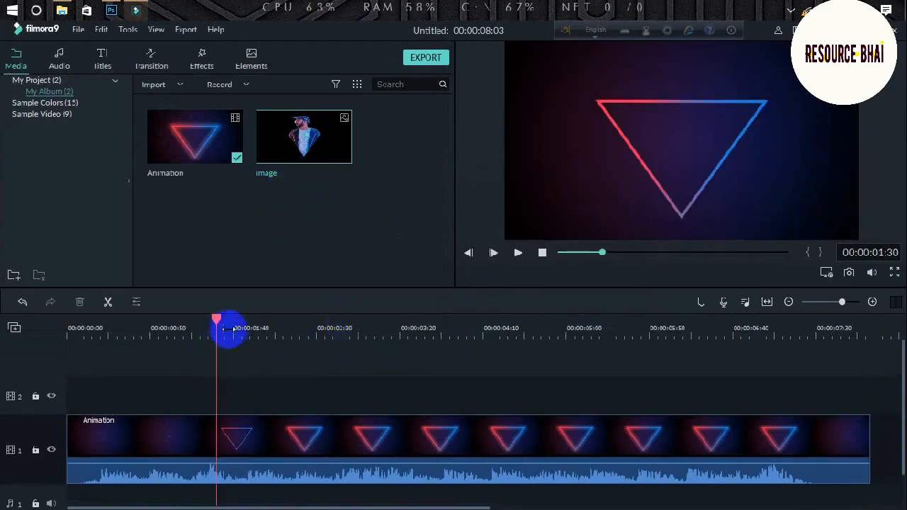
left_click_drag(217, 322, 271, 331)
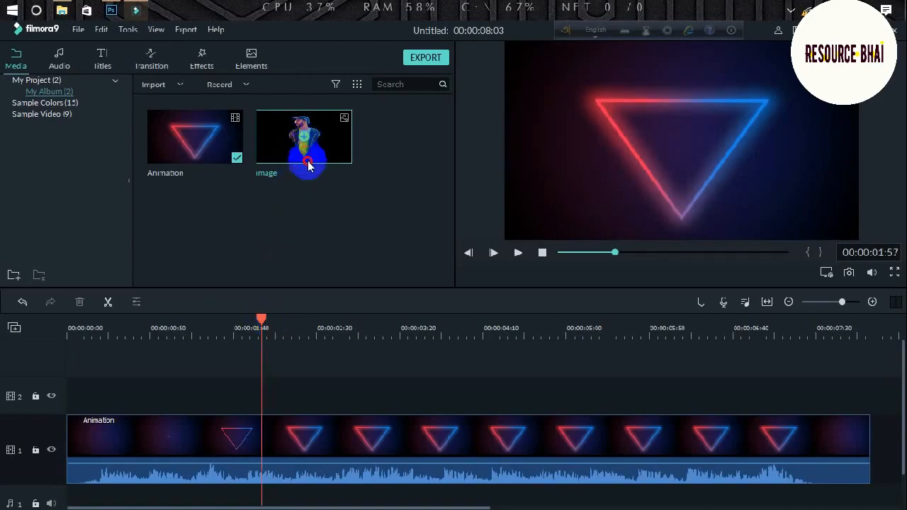
left_click_drag(348, 164, 262, 399)
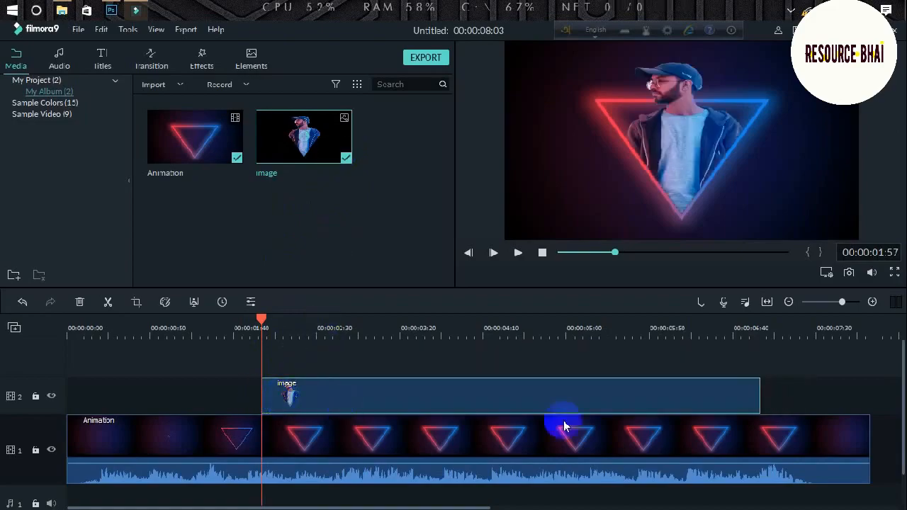
Trim the image clip's end to about 00:00:07:10.
left_click_drag(759, 398, 794, 419)
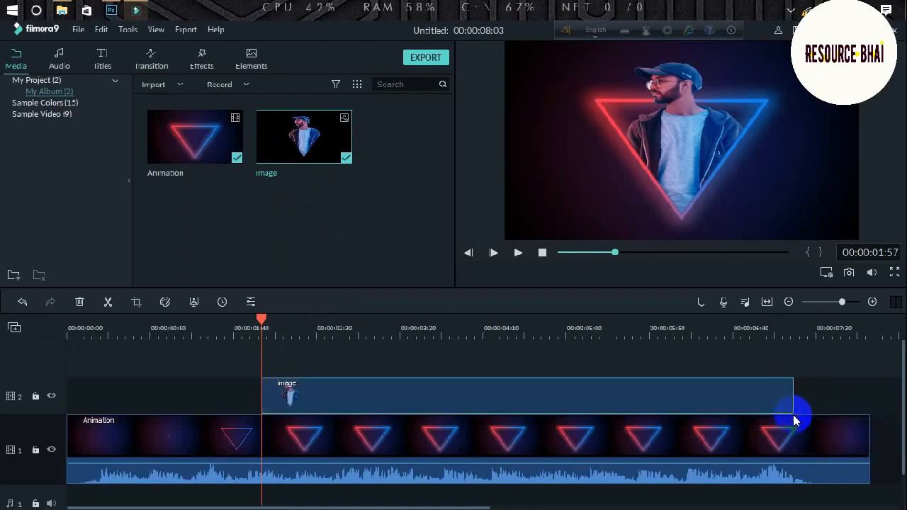
left_click(782, 325)
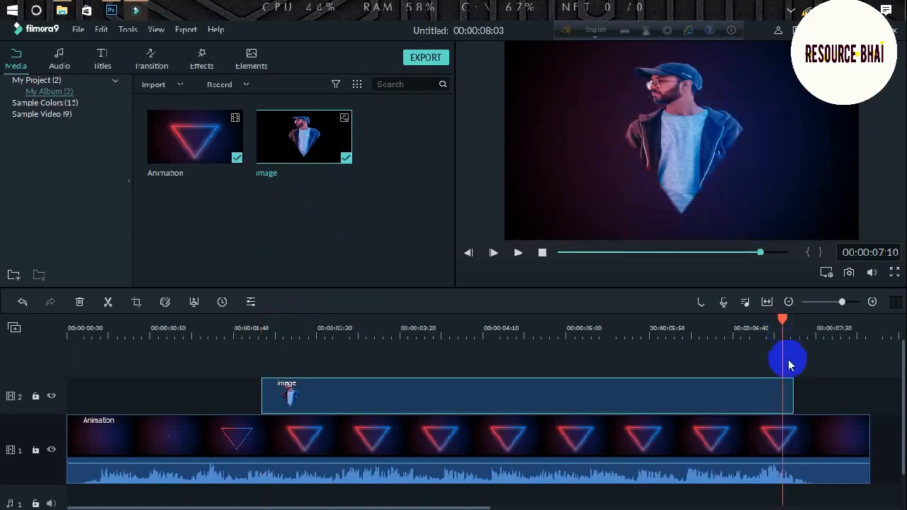
left_click_drag(793, 394, 782, 394)
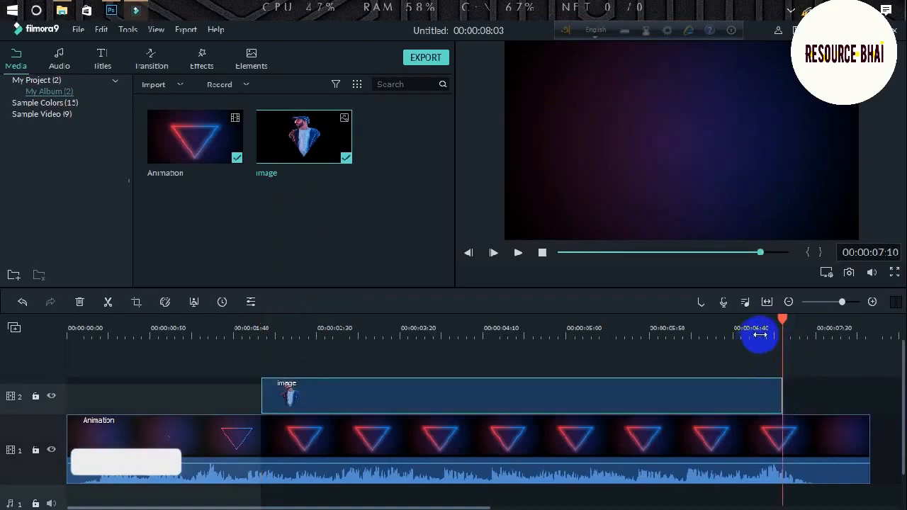
left_click(759, 329)
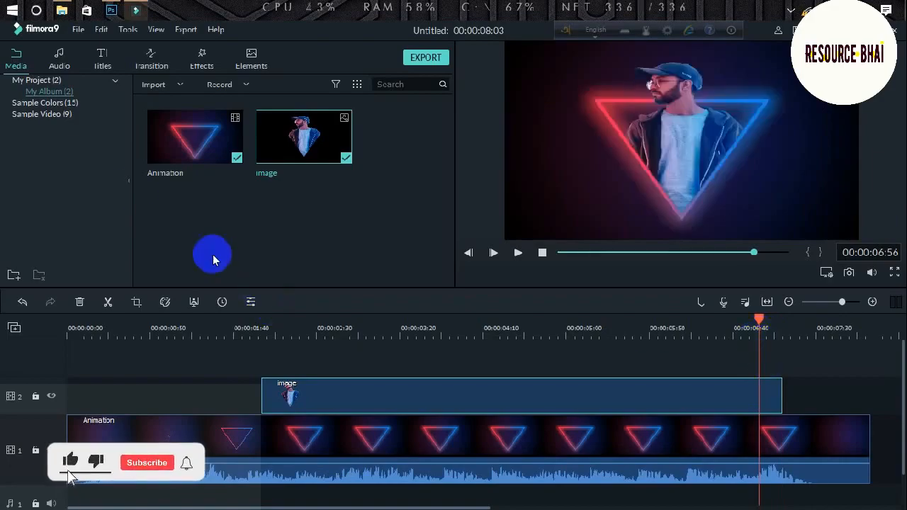
Add a Wind transition to the image clip's end with a 00:00:01:00 duration.
left_click(145, 62)
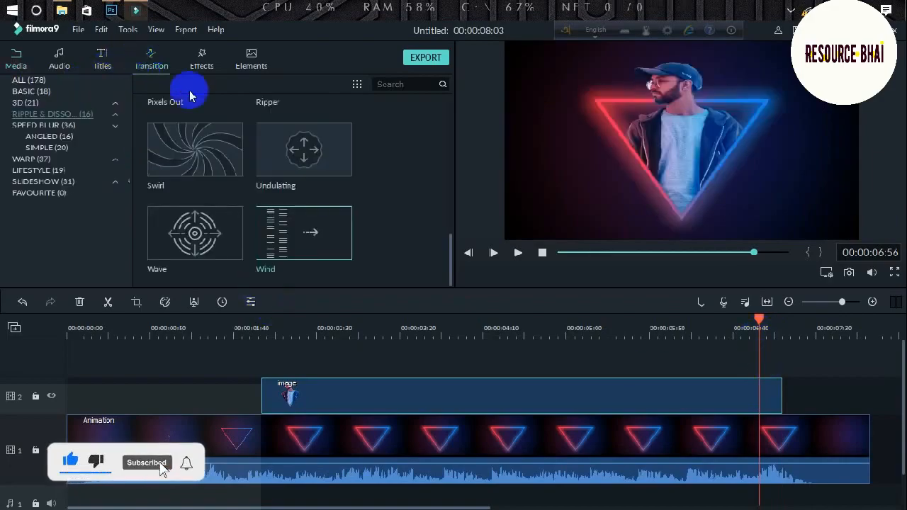
left_click_drag(324, 238, 709, 394)
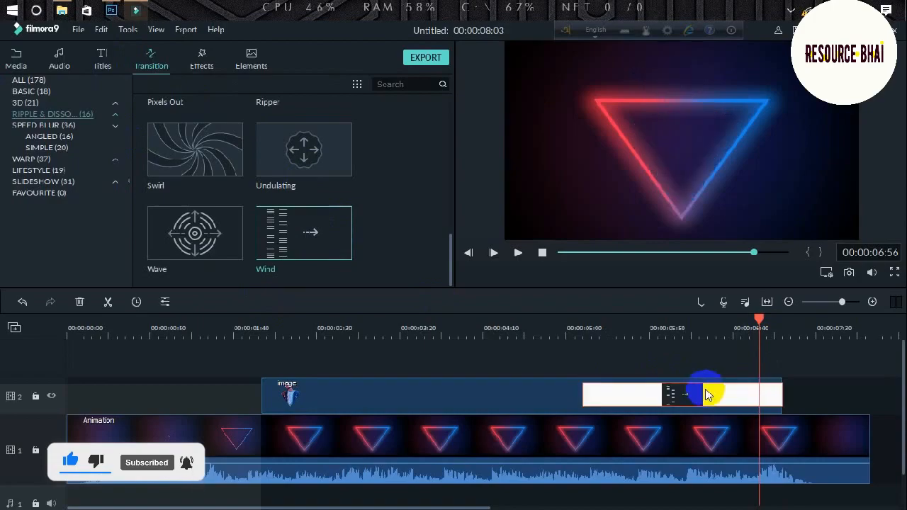
double_click(712, 394)
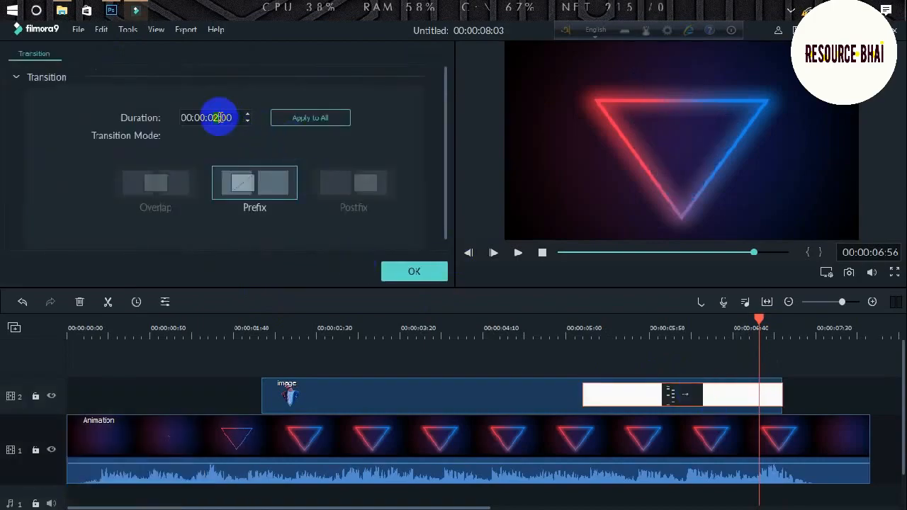
type("1")
left_click(423, 276)
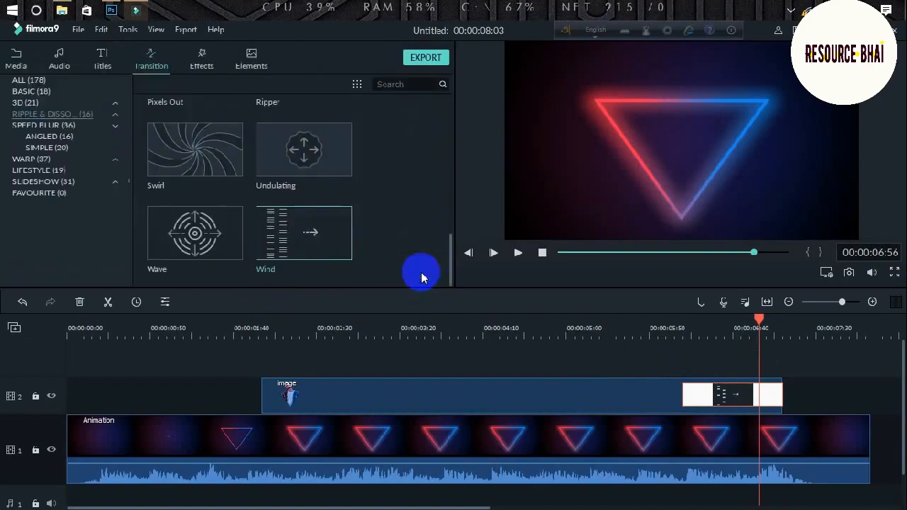
Extend the image clip's end slightly and return the playhead to the timeline start.
left_click(778, 387)
left_click_drag(782, 382, 828, 390)
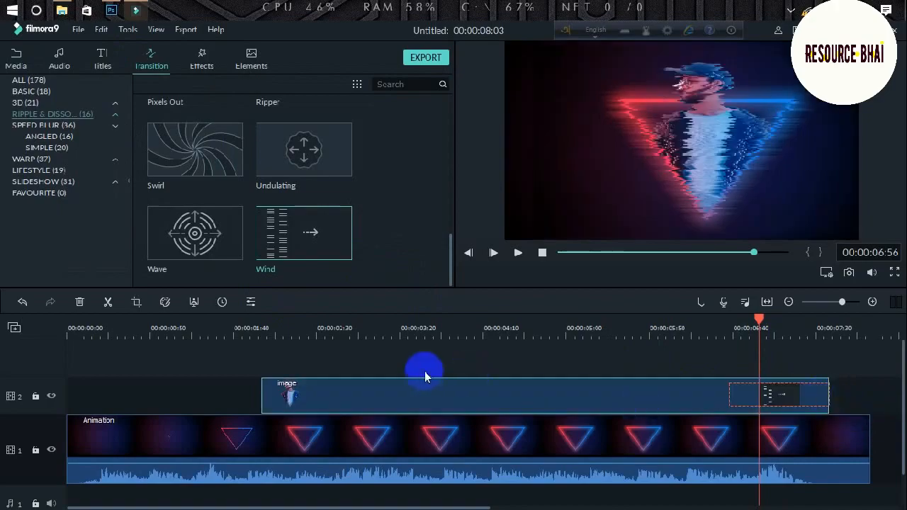
left_click(261, 326)
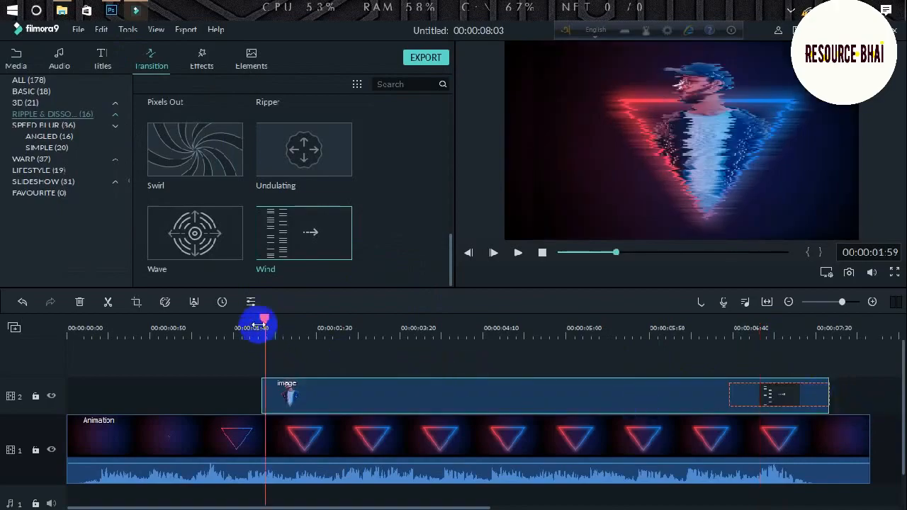
left_click_drag(266, 323, 20, 307)
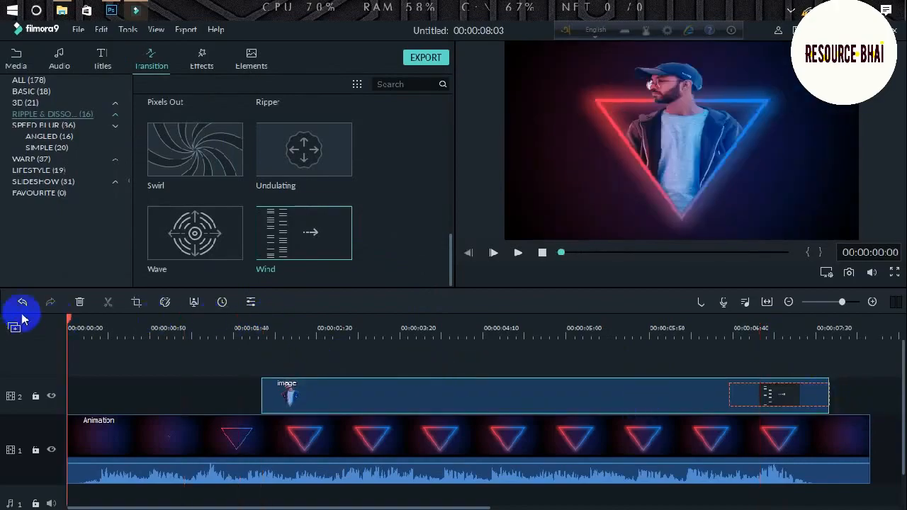
left_click(518, 254)
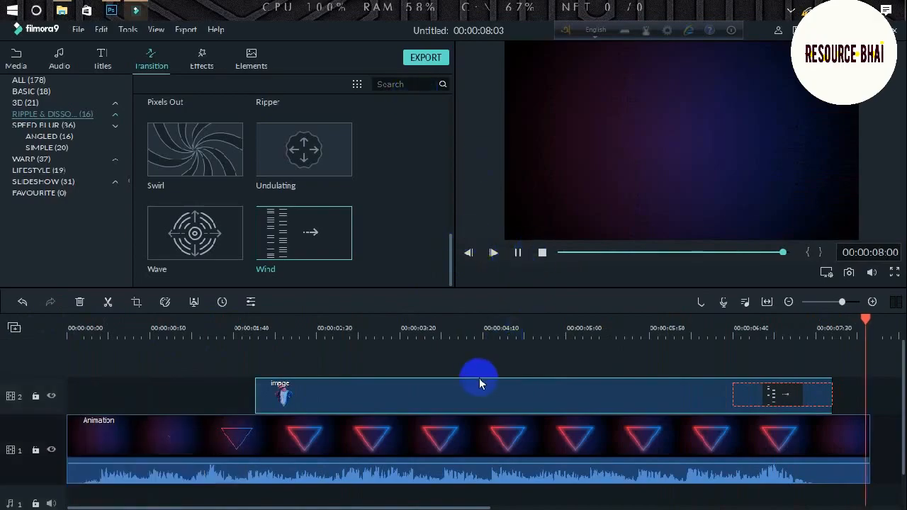
Export the timeline as an MP4 named 'project intro'.
left_click(423, 60)
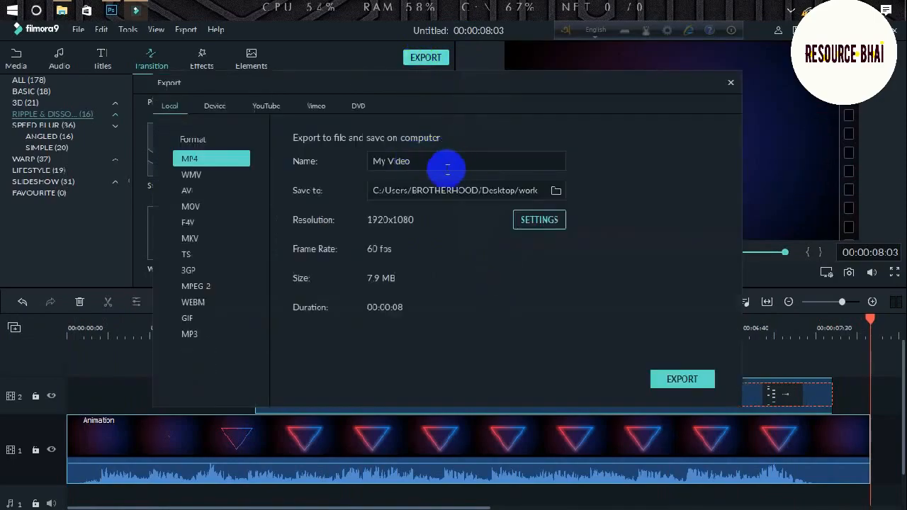
left_click_drag(447, 168, 339, 176)
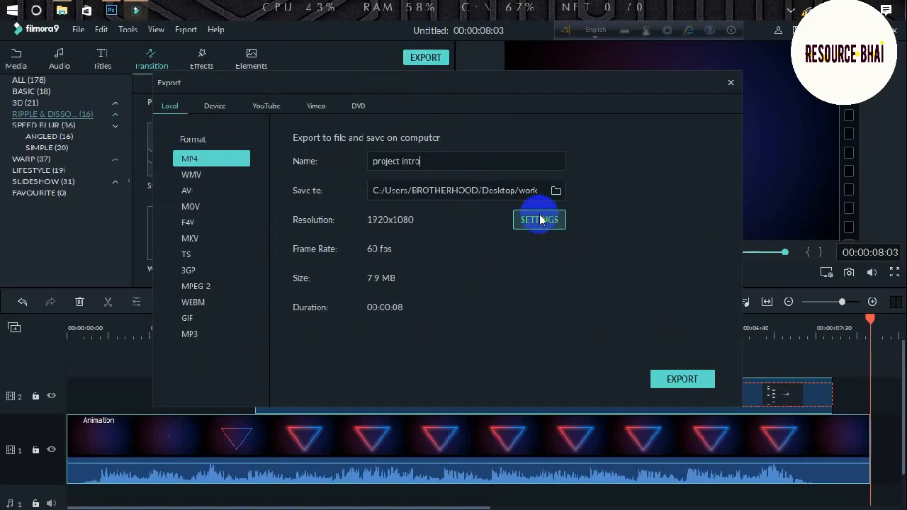
left_click(674, 386)
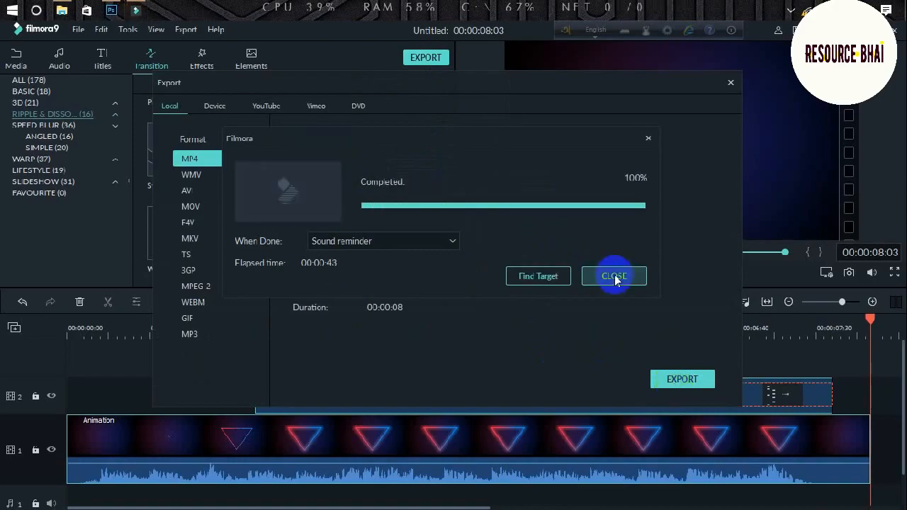
left_click(613, 277)
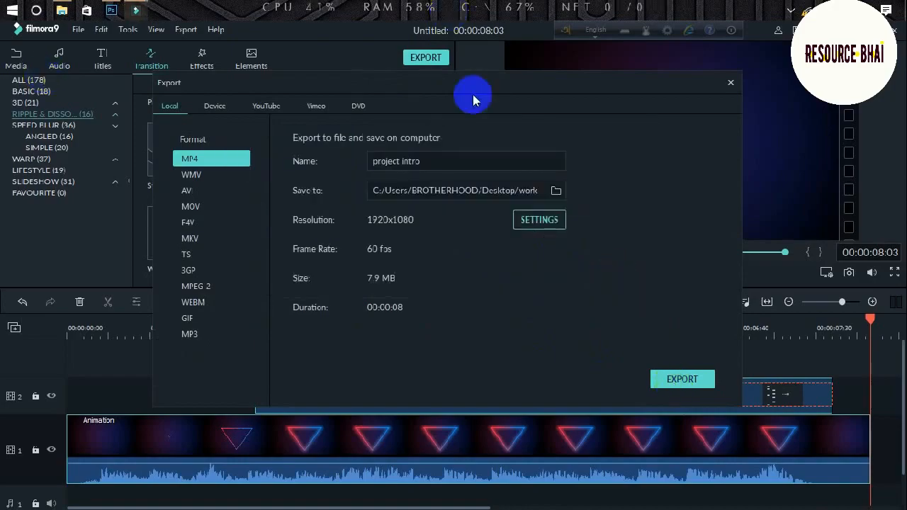
left_click(731, 85)
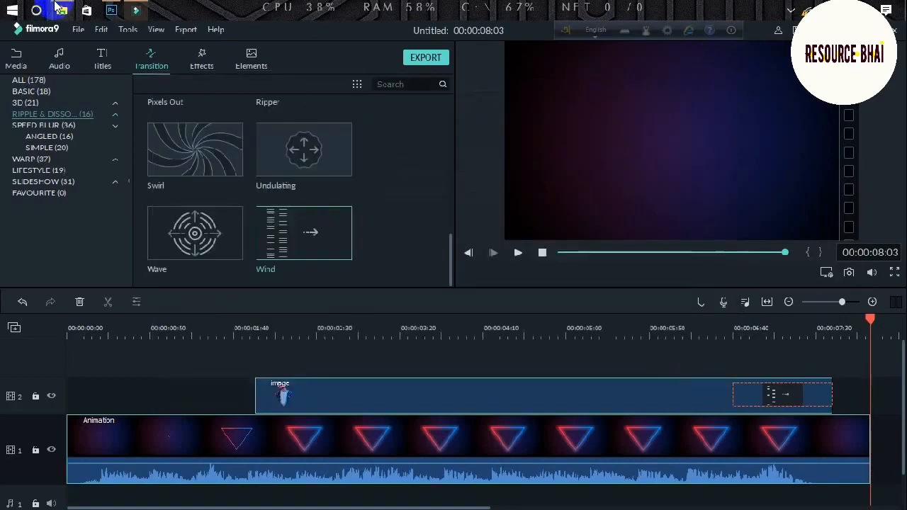
Play project intro.mp4 from the Neon Character Animation folder.
left_click(56, 7)
left_click(744, 86)
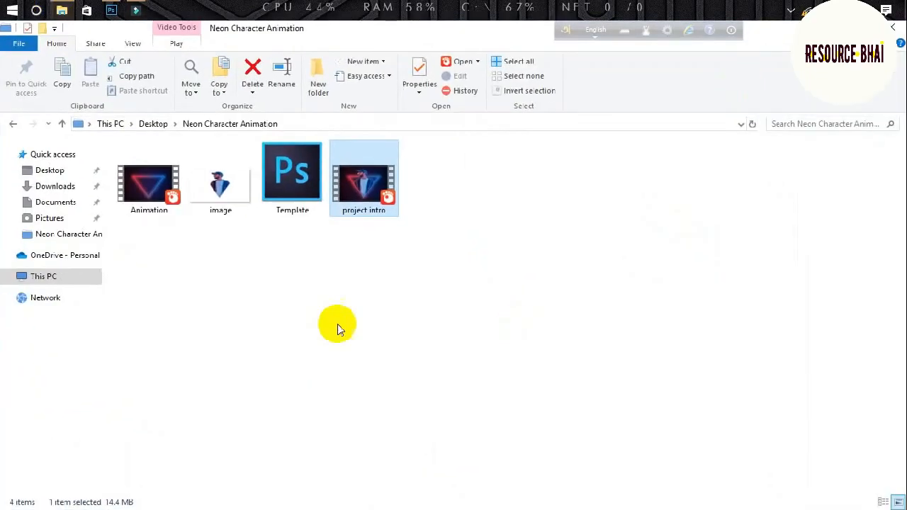
double_click(354, 186)
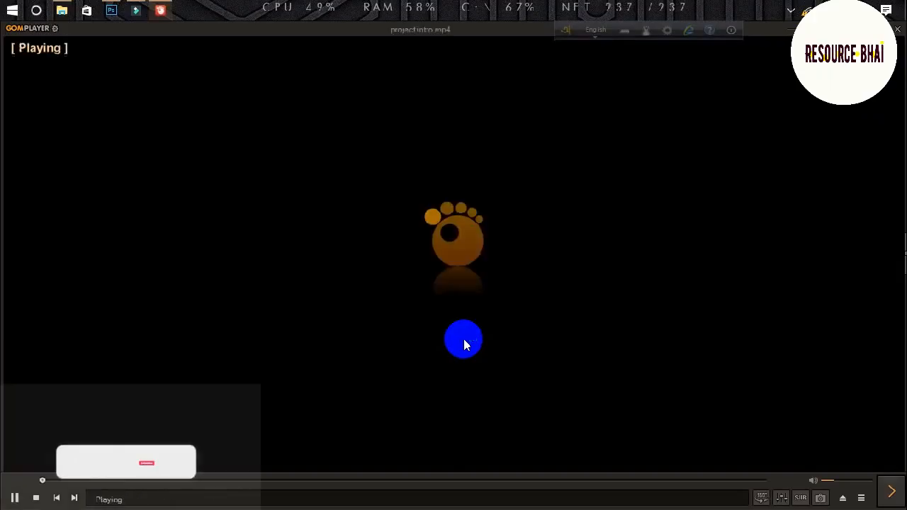